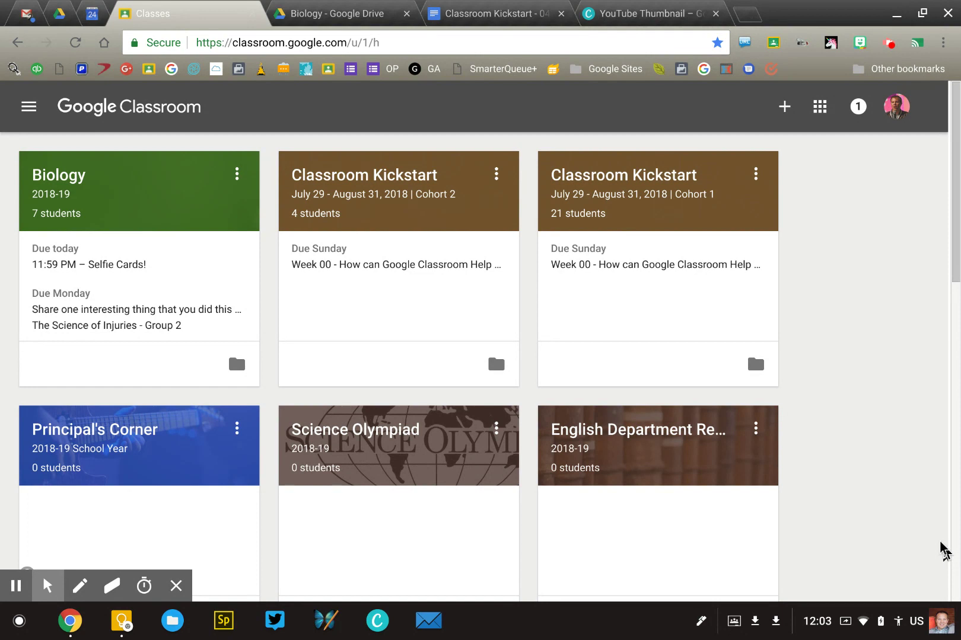
Step: Draw a pen annotation on the Classroom screen, then erase it
key("alt+p")
key("Right")
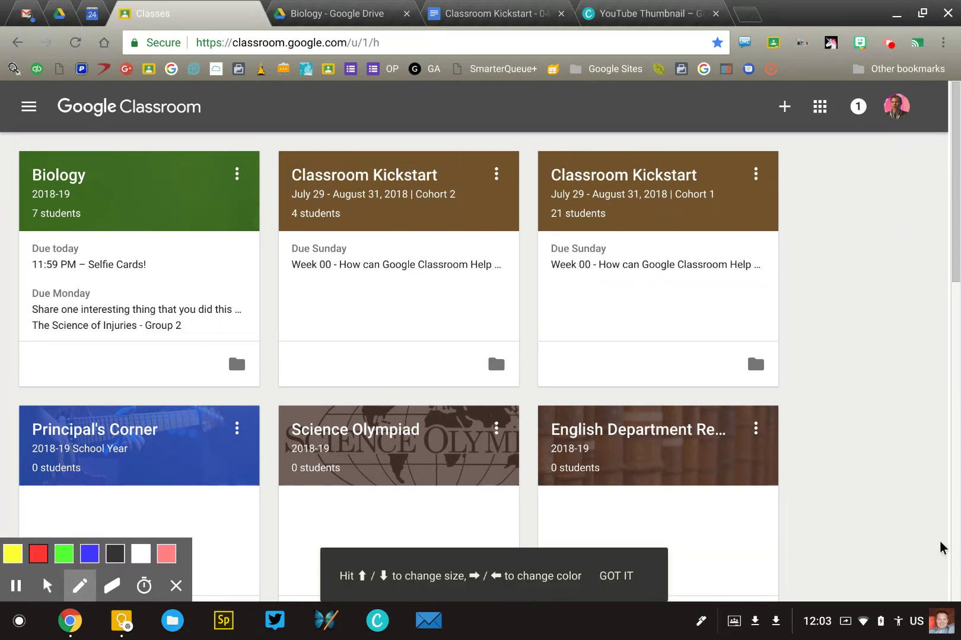
mouse_move(218, 356)
left_mouse_down()
mouse_move(267, 351)
mouse_move(235, 341)
left_mouse_up()
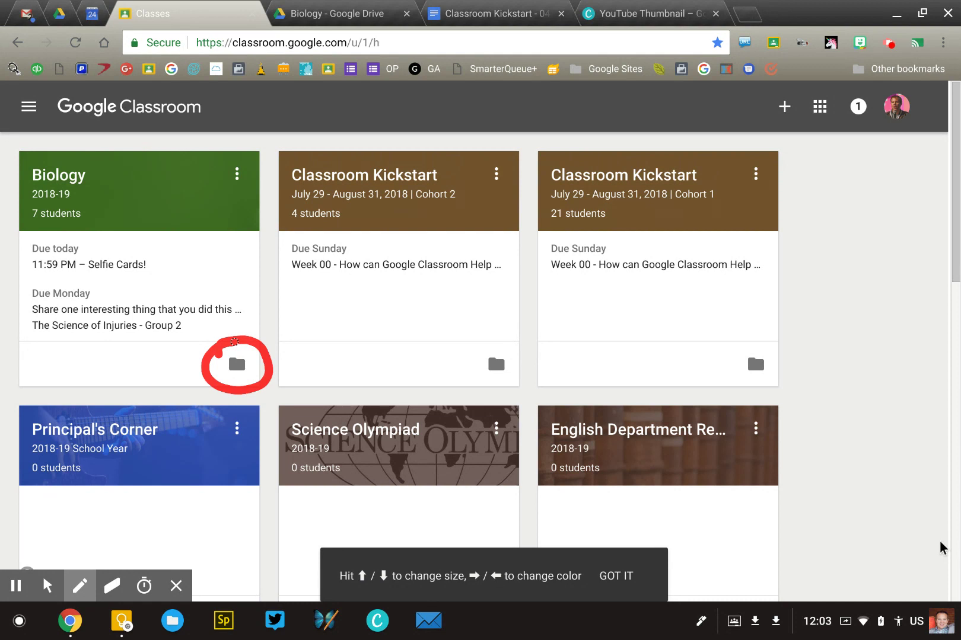
key("alt+e")
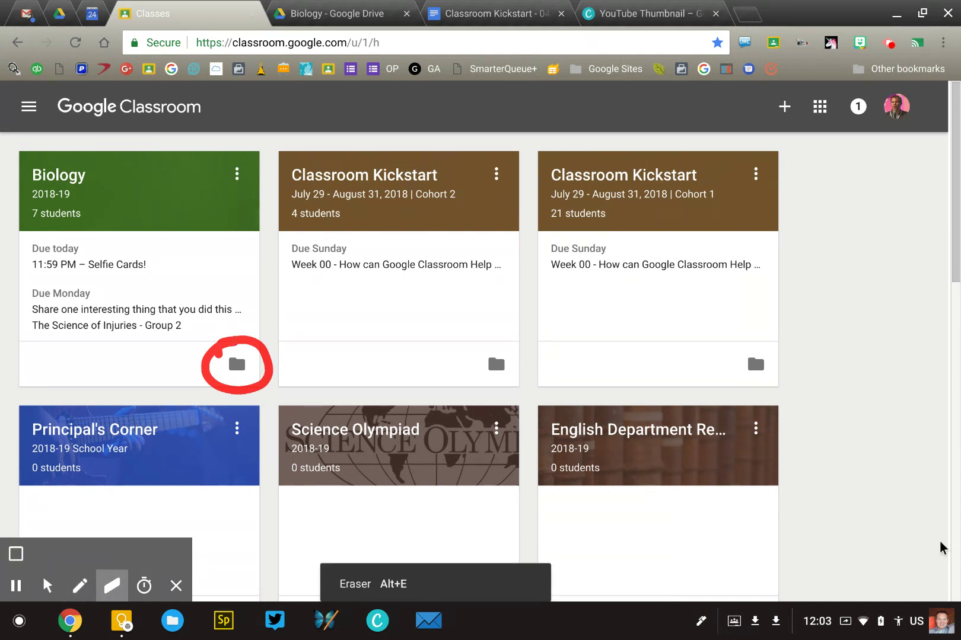
key("alt+z")
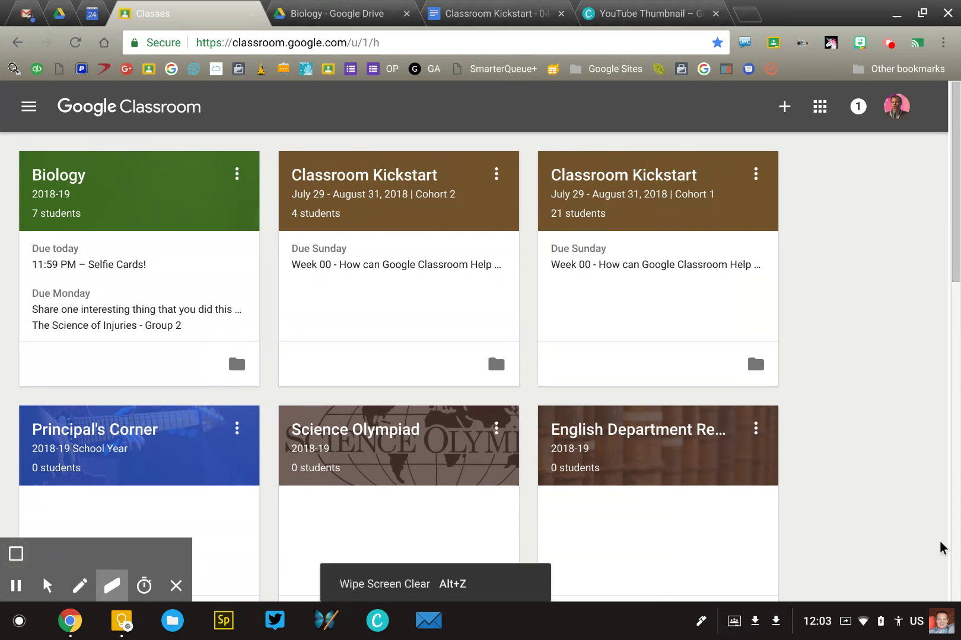
key("alt+m")
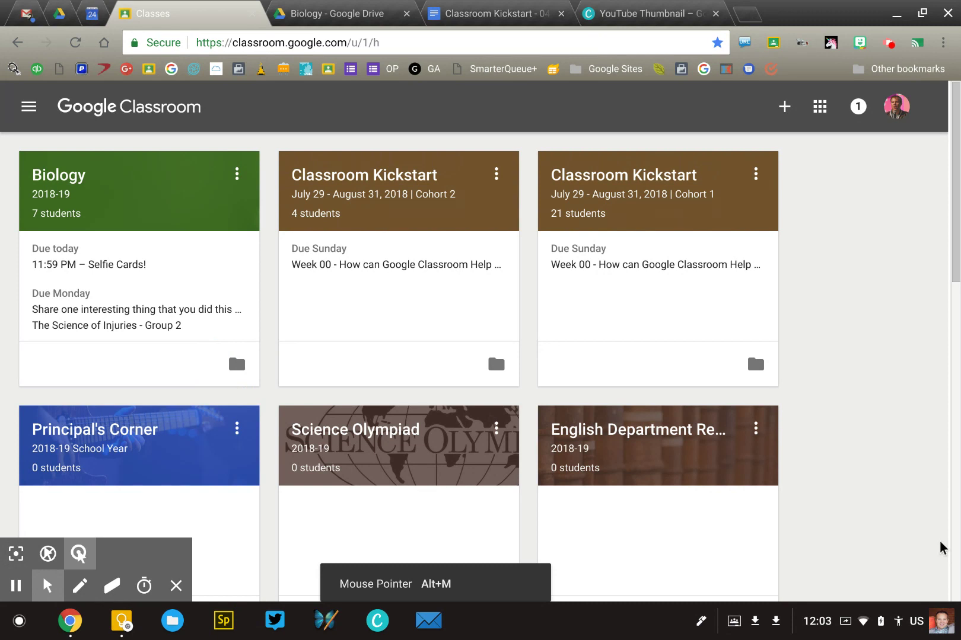
Step: Open the Biology 2018-19 Classwork page and circle the Class Drive folder link
left_click(59, 177)
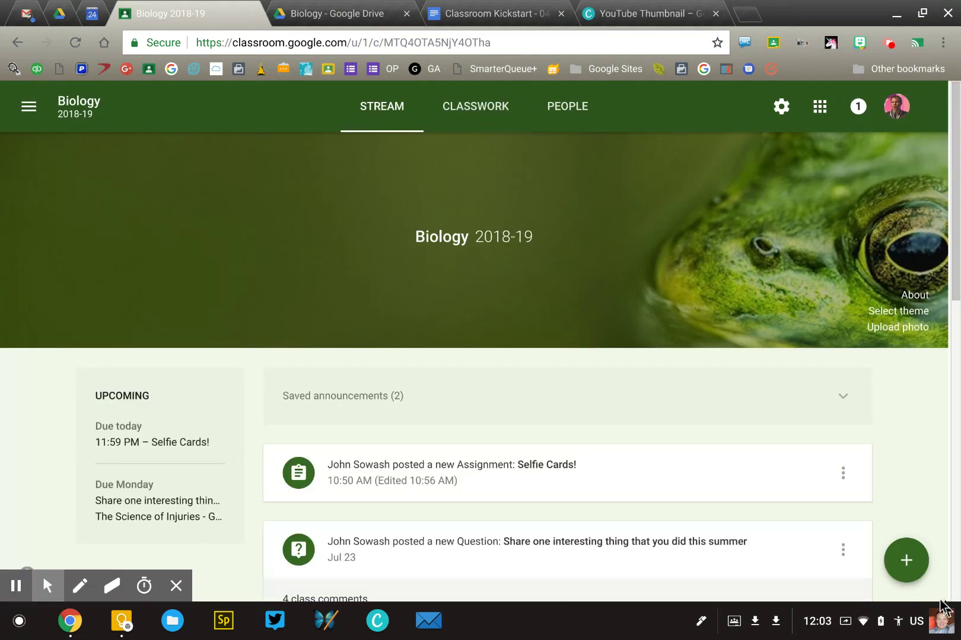
left_click(478, 112)
key("alt+p")
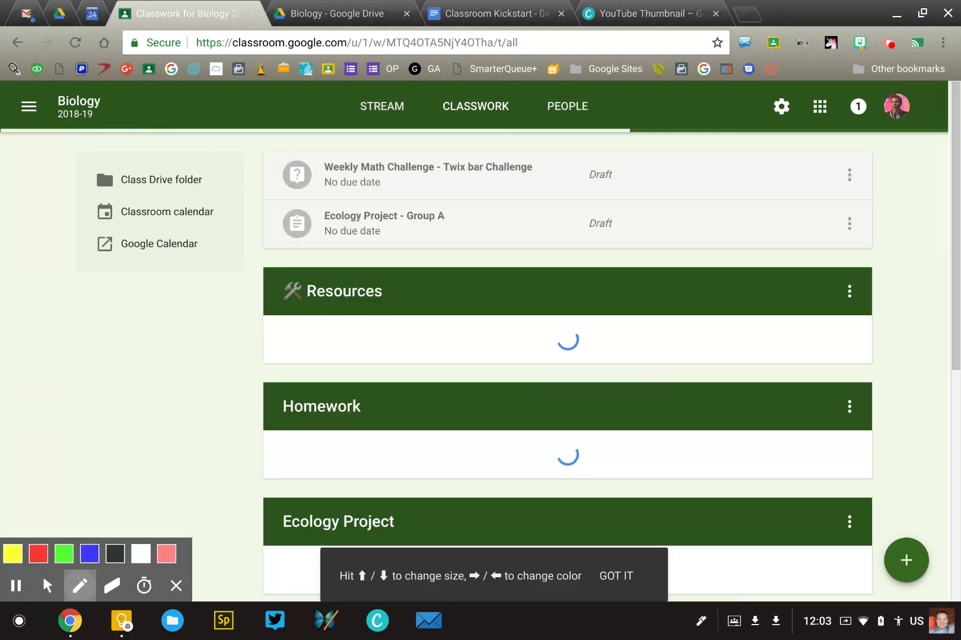
mouse_move(73, 154)
left_mouse_down()
mouse_move(92, 151)
mouse_move(242, 265)
left_mouse_up()
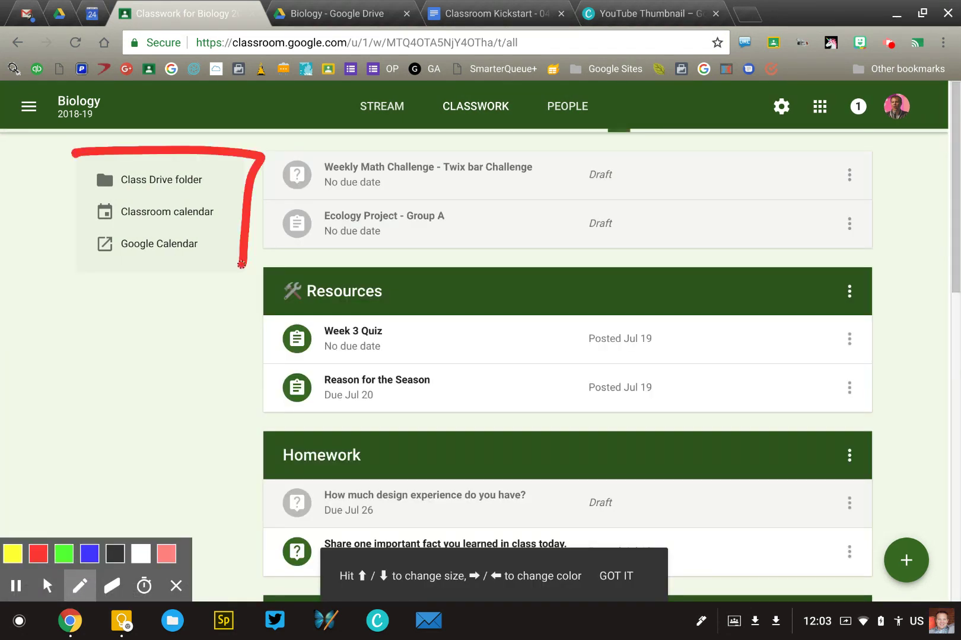
mouse_move(74, 149)
left_mouse_down()
mouse_move(73, 215)
mouse_move(184, 276)
mouse_move(252, 274)
left_mouse_up()
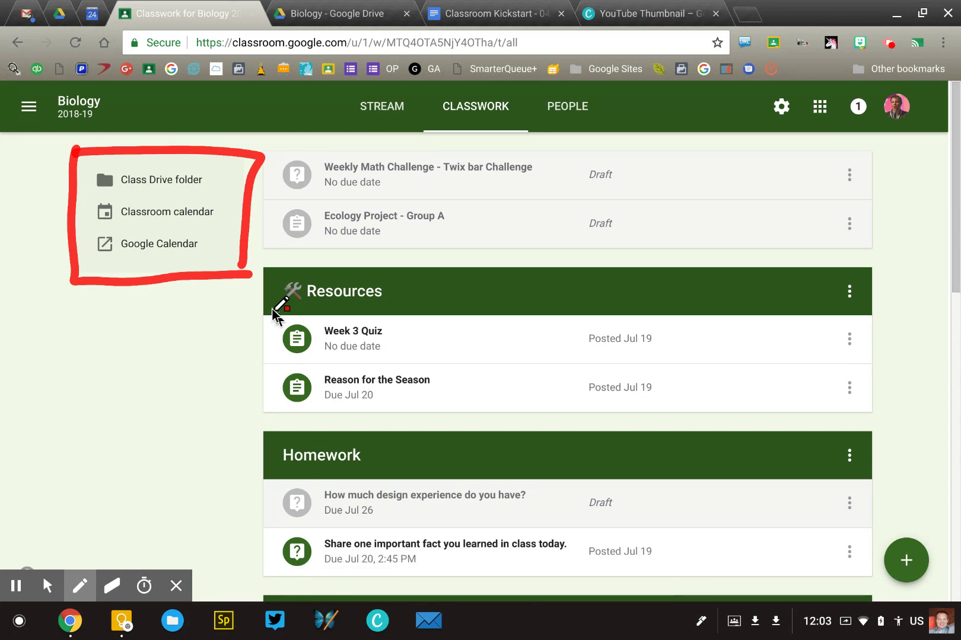
key("alt+m")
key("alt+e")
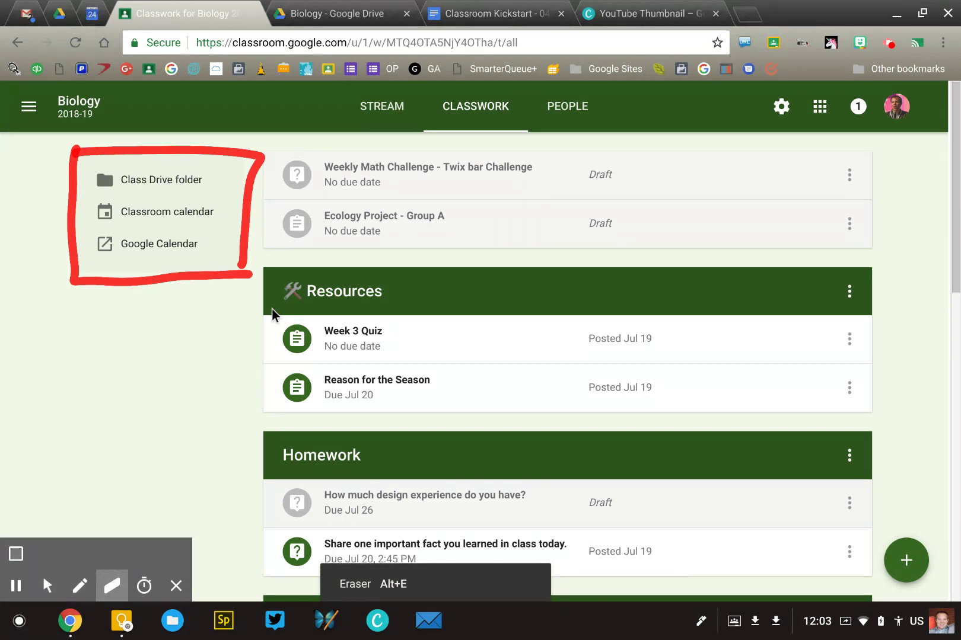
key("alt+z")
key("alt+m")
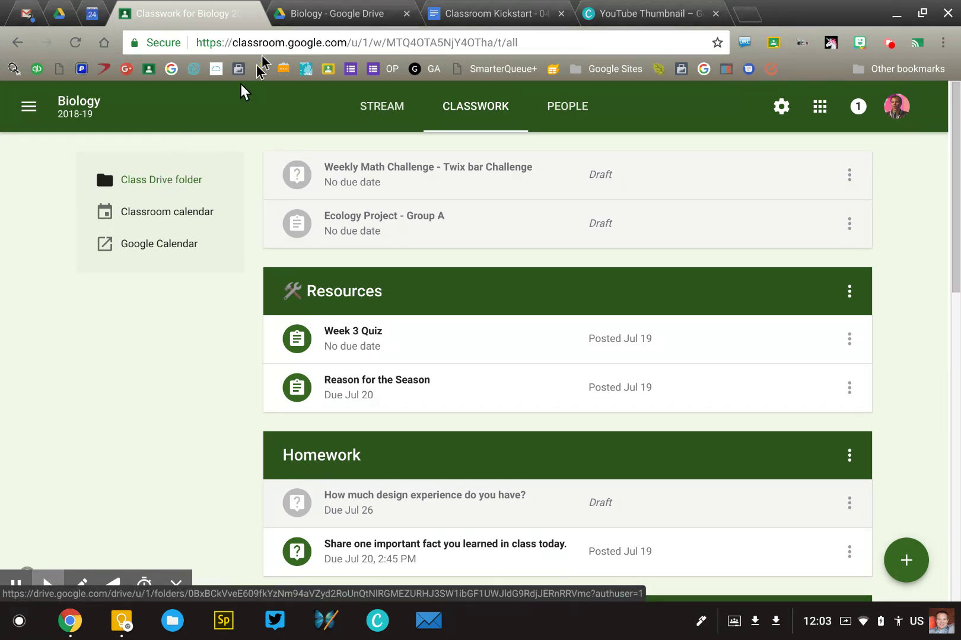
Step: Open the Biology class's Drive folder and underline it with the pen tool
left_click(312, 24)
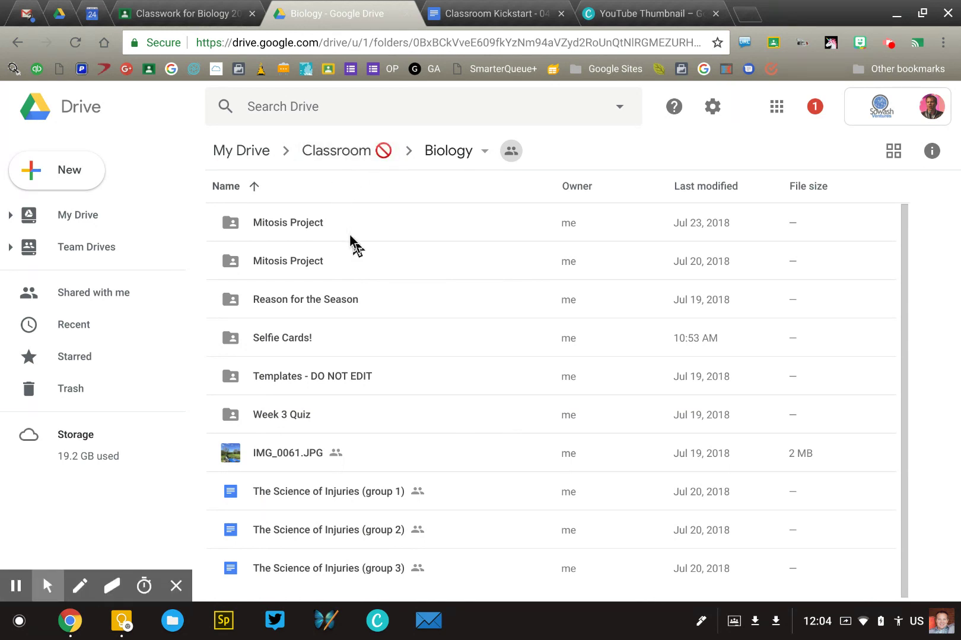
key("alt+p")
mouse_move(292, 129)
left_mouse_down()
mouse_move(295, 179)
mouse_move(331, 131)
left_mouse_up()
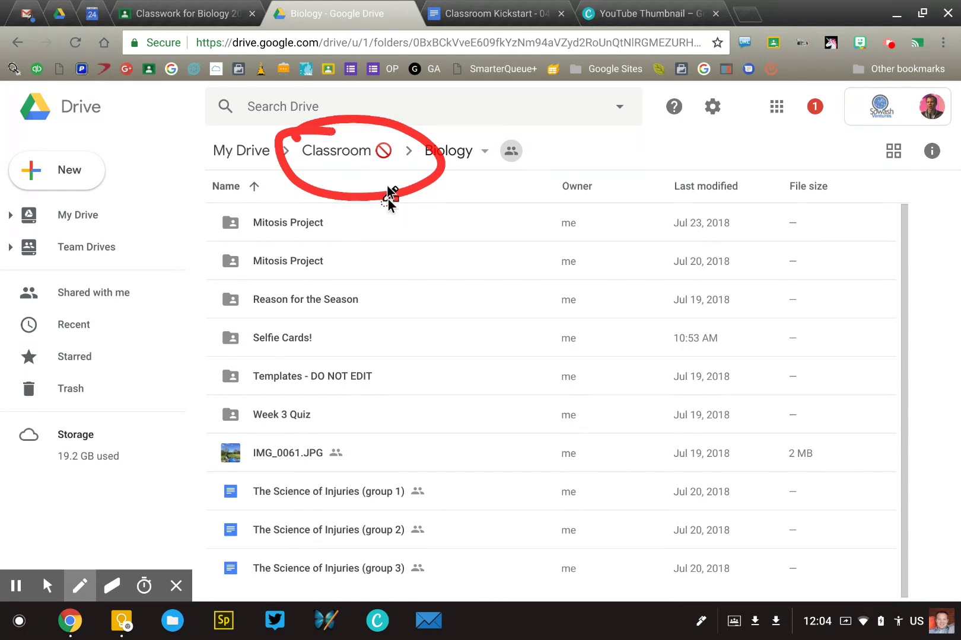
Step: Clear the annotation, expand My Drive in the sidebar, and select the Jul 23 Mitosis Project folder
key("alt+e")
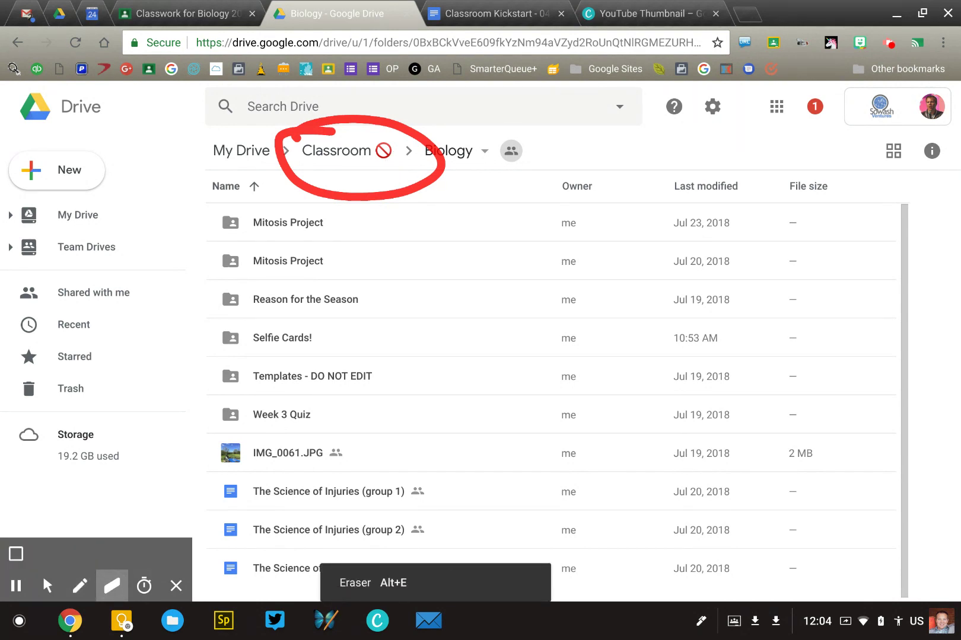
key("alt+z")
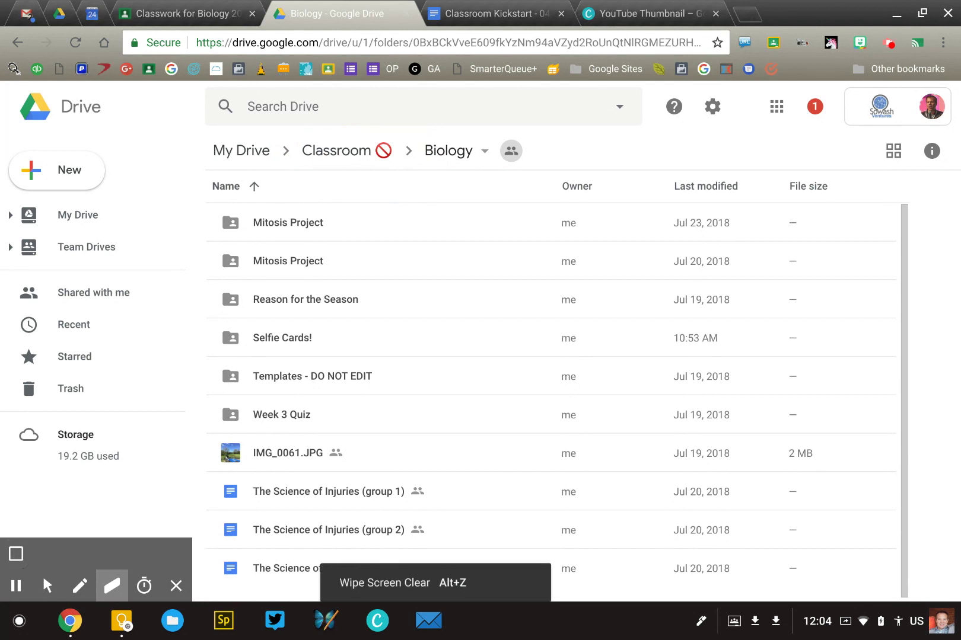
key("alt+m")
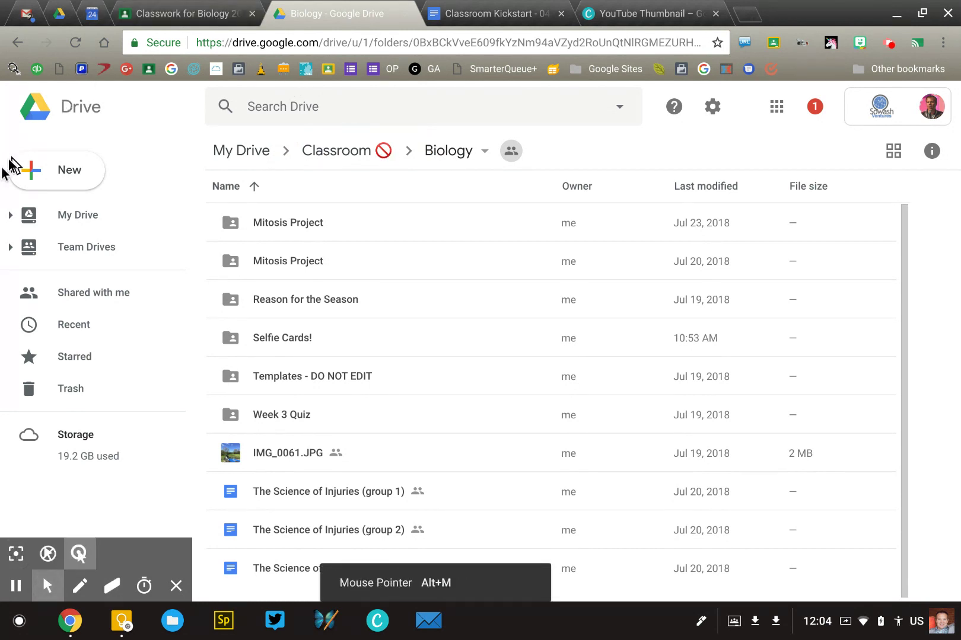
left_click(16, 219)
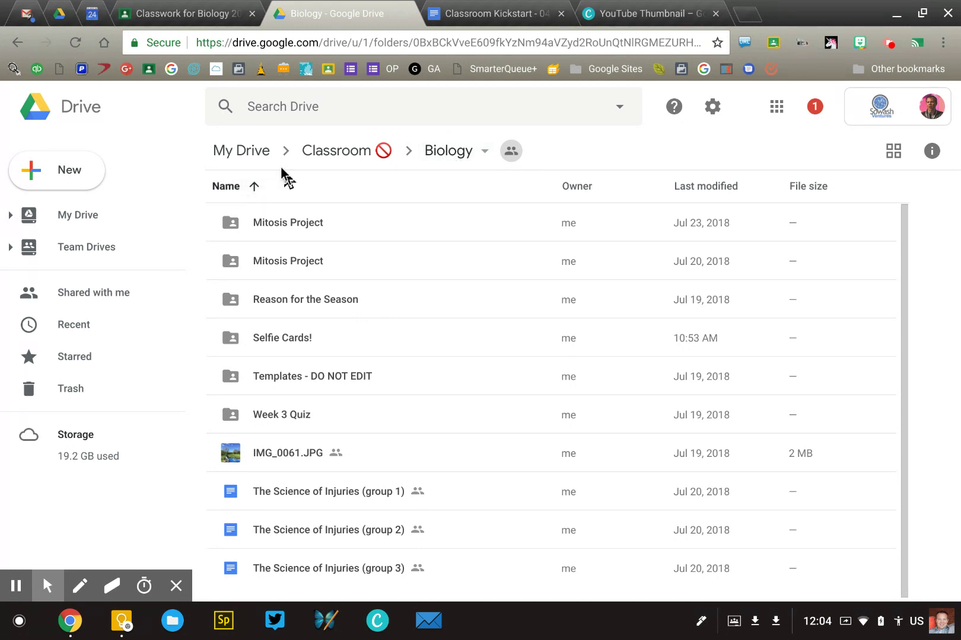
left_click(286, 223)
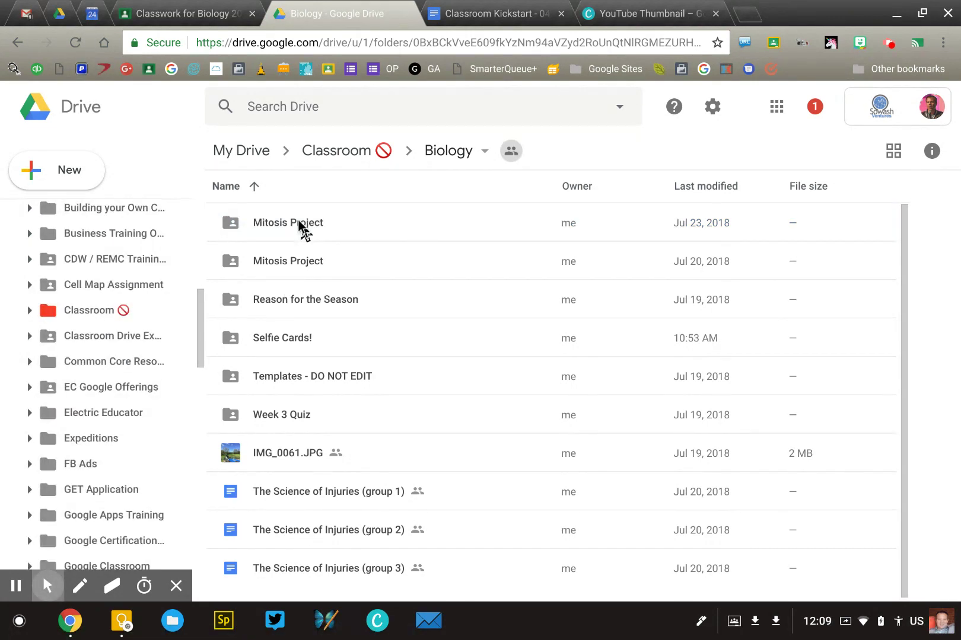
Step: Look inside Jul 23 Mitosis Project, return to Biology, then open Reason for the Season
double_click(299, 223)
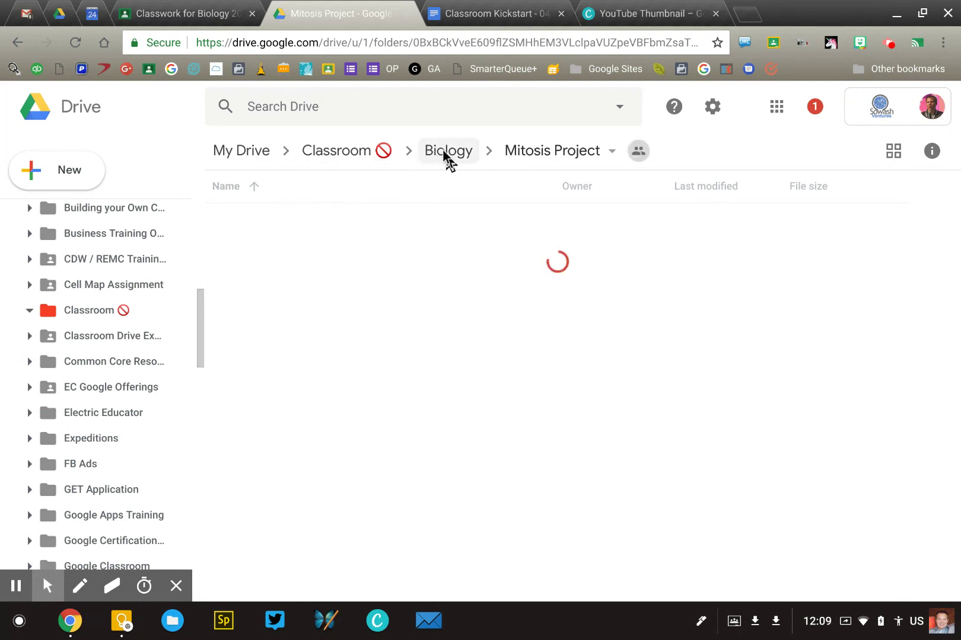
left_click(448, 155)
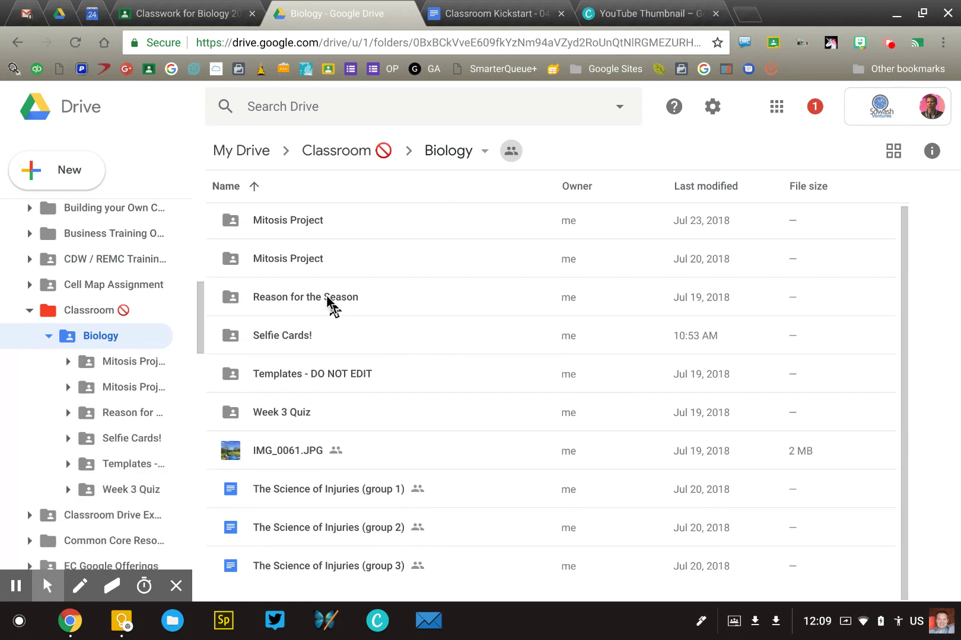
double_click(290, 298)
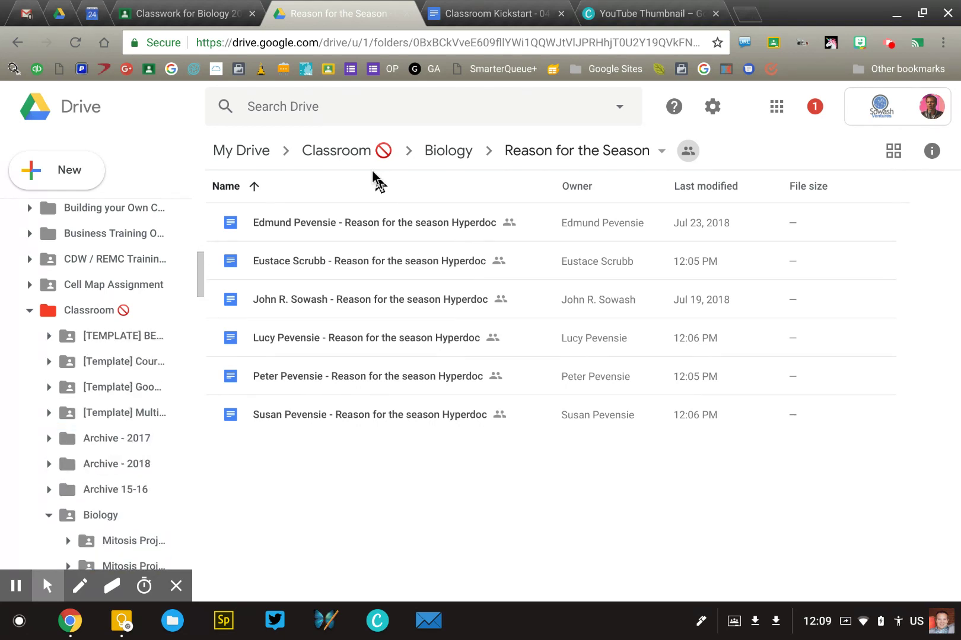
key("alt+p")
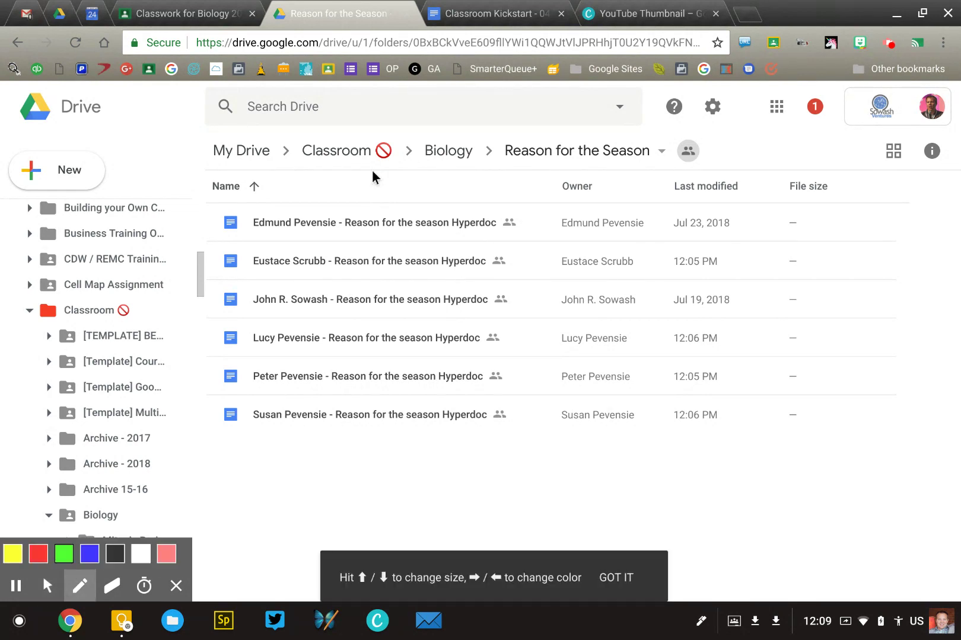
mouse_move(537, 204)
left_mouse_down()
mouse_move(590, 188)
mouse_move(644, 461)
mouse_move(521, 215)
mouse_move(538, 202)
left_mouse_up()
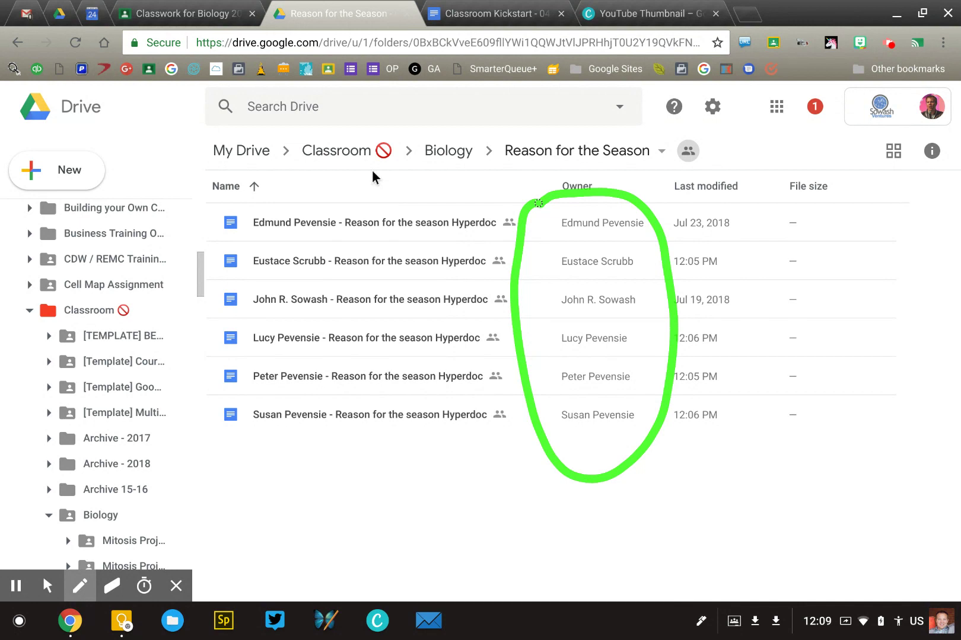
key("alt+e")
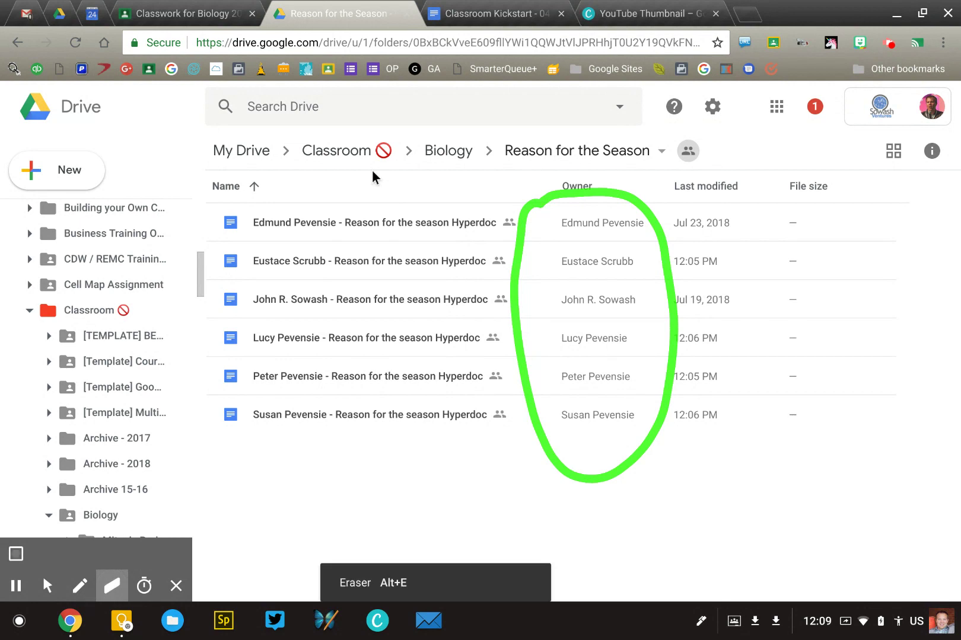
key("alt+z")
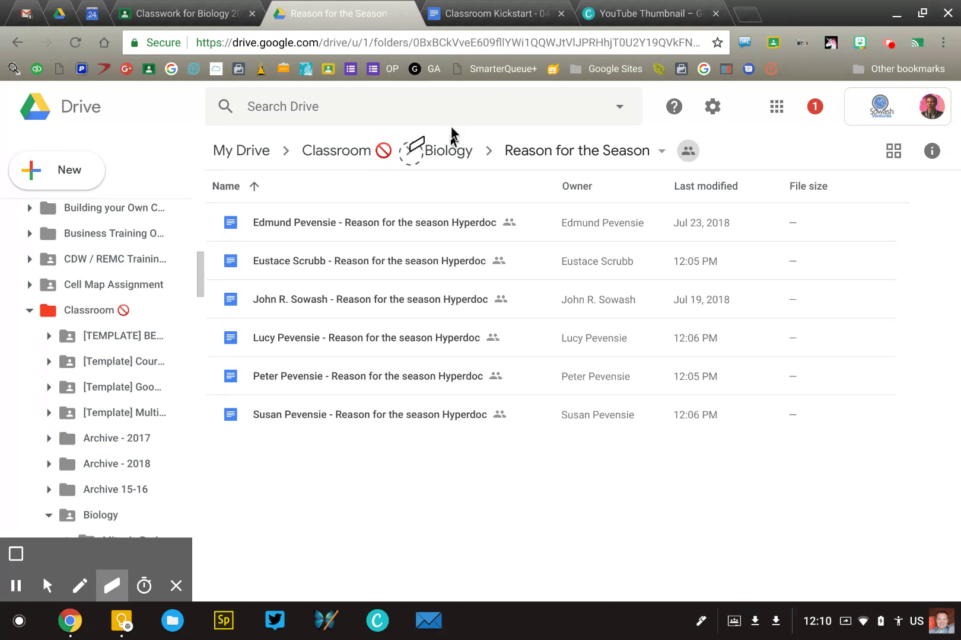
key("alt+m")
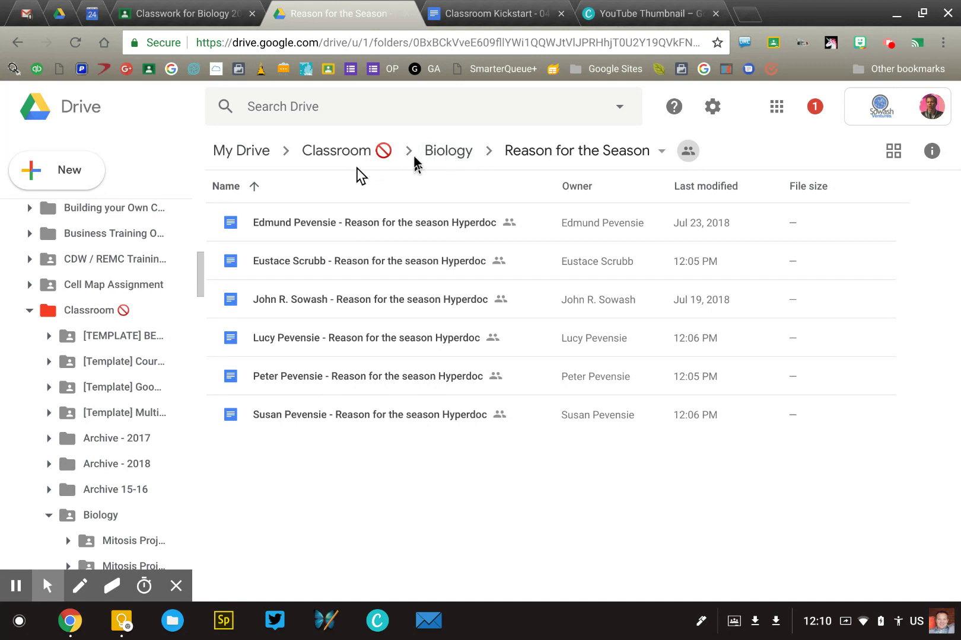
Step: Back in Biology, select the three Science of Injuries group documents, then go up to Classroom
left_click(430, 160)
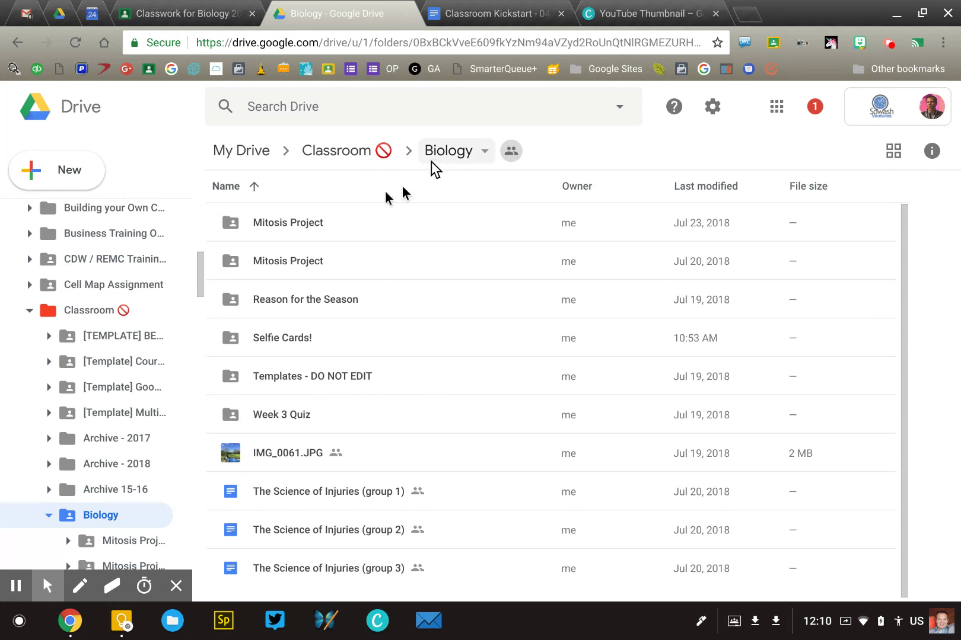
scroll(407, 279, "down", 1)
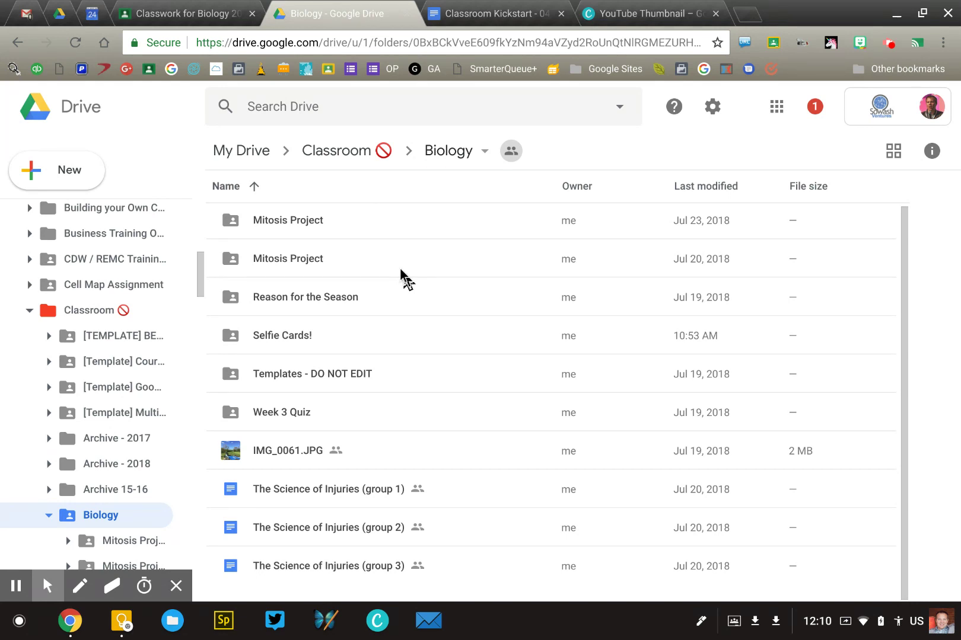
left_click(346, 498)
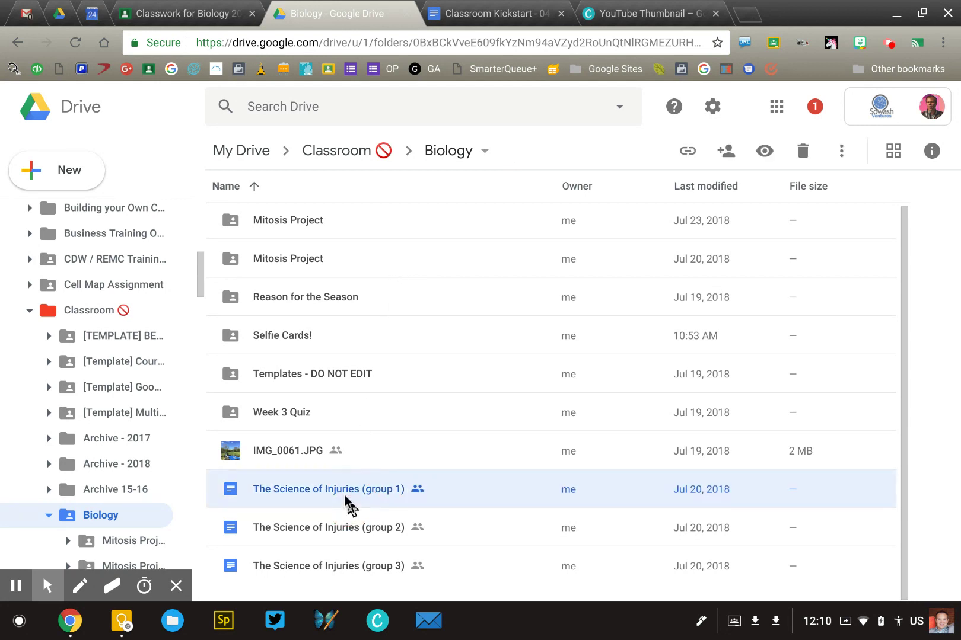
left_click(335, 561, "shift")
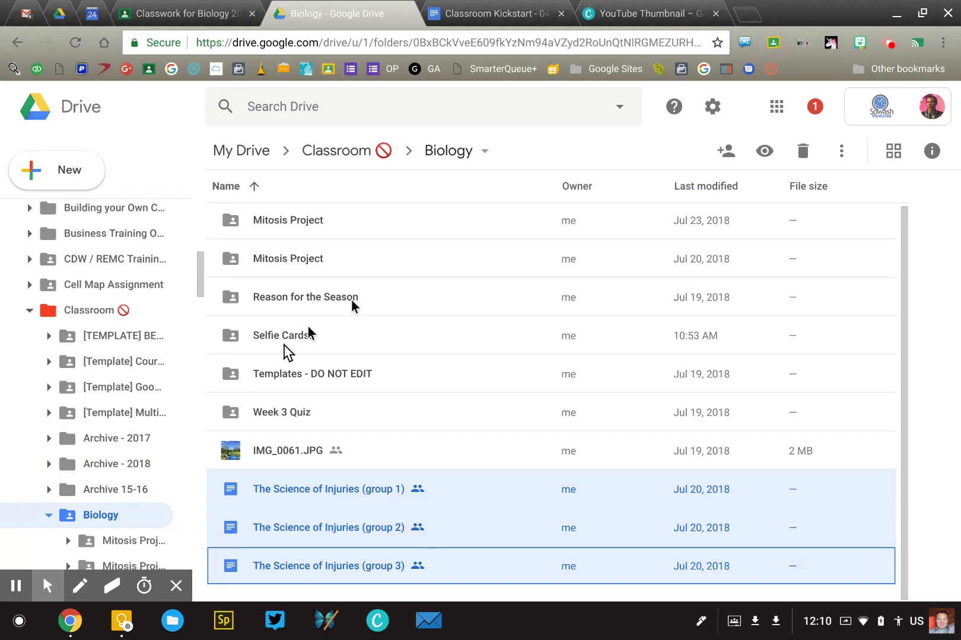
left_click(354, 153)
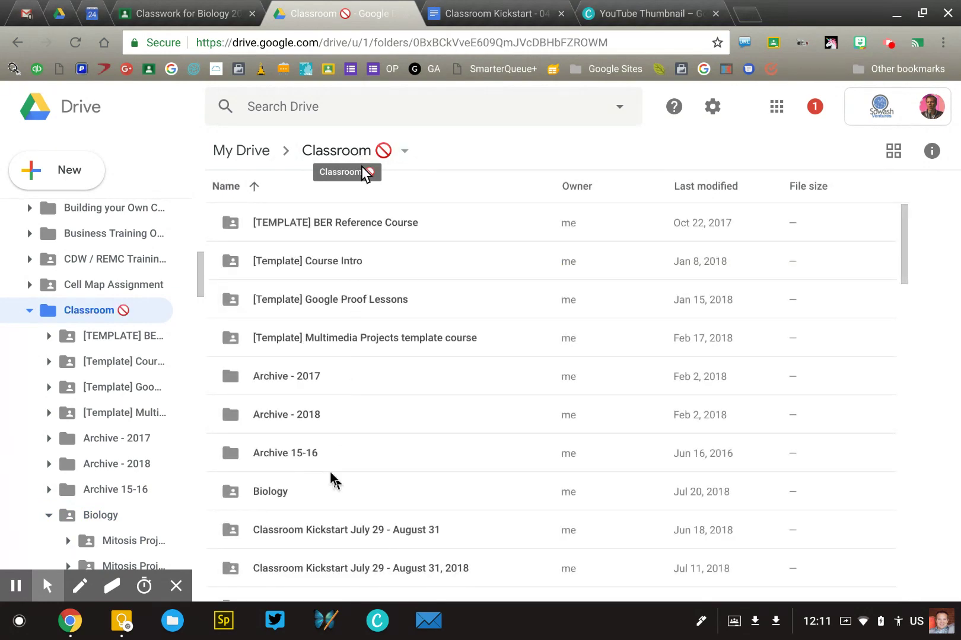
Step: Scroll the Classroom folder list to show the Archive - 2017, Archive - 2018 and Archive 15-16 folders, and mark them
scroll(332, 479, "down", 10)
scroll(333, 480, "down", 15)
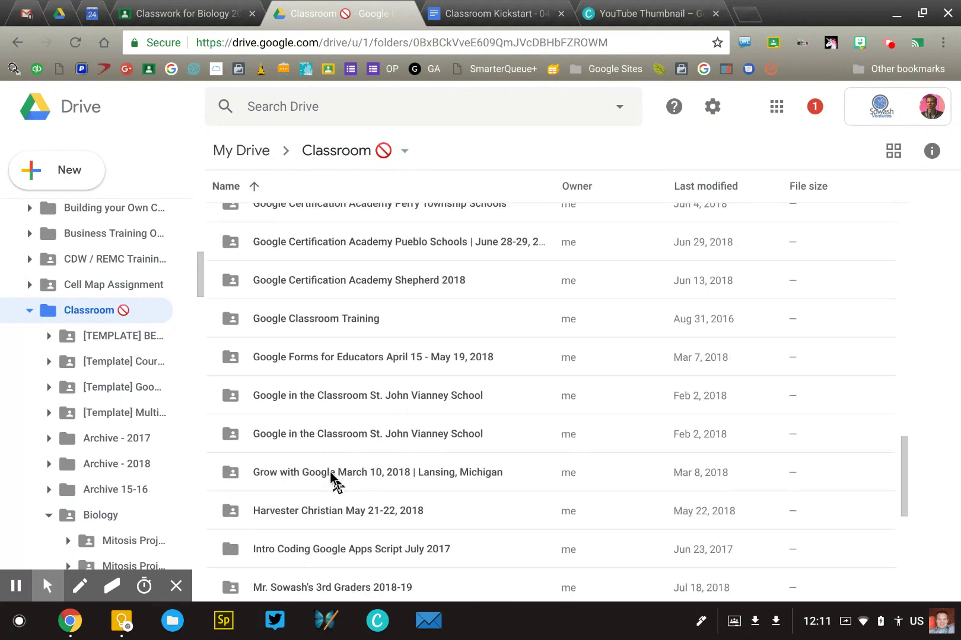
scroll(339, 475, "down", 7)
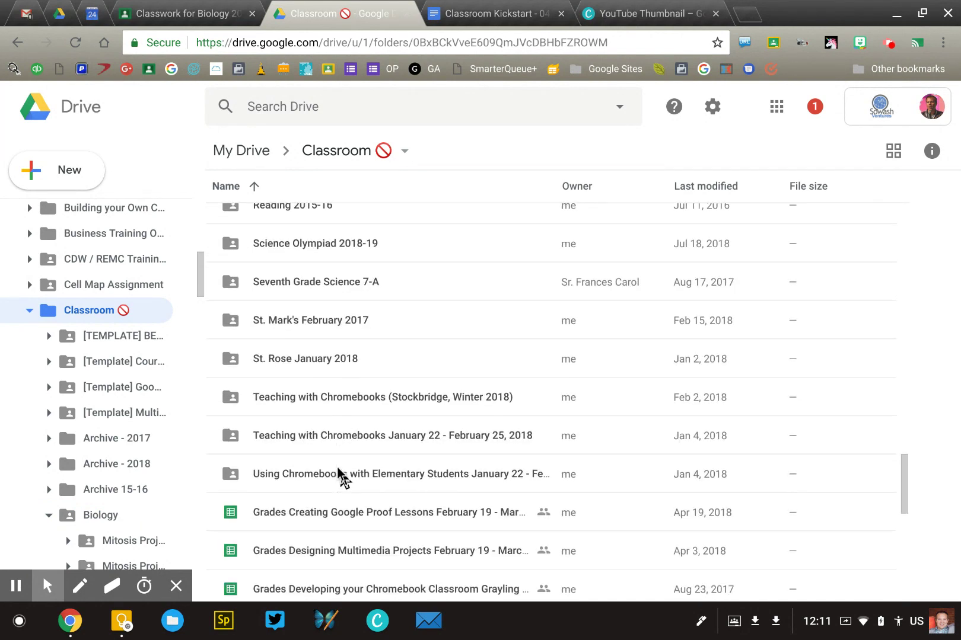
scroll(337, 467, "down", 2)
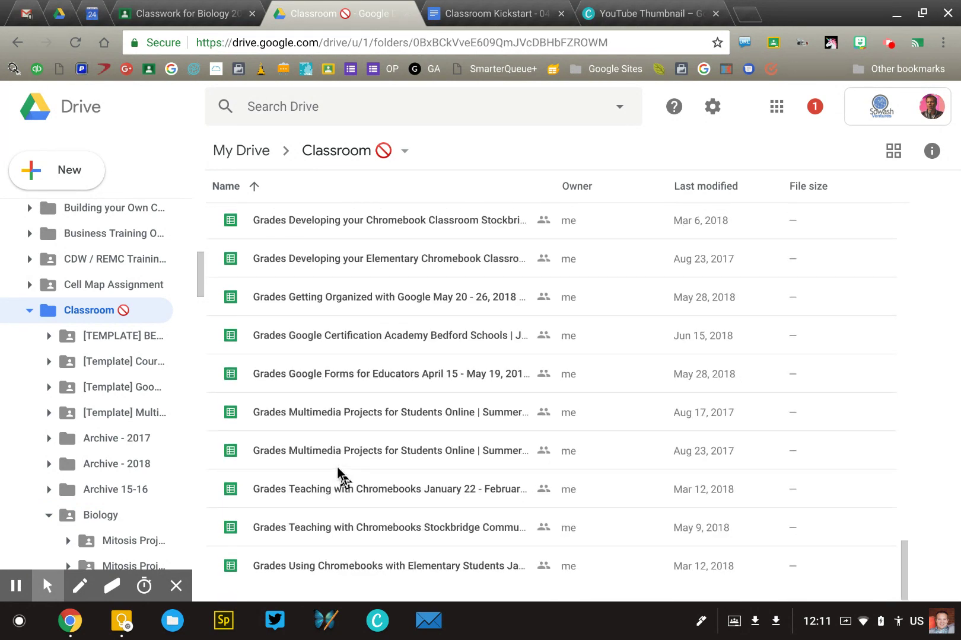
scroll(337, 468, "up", 20)
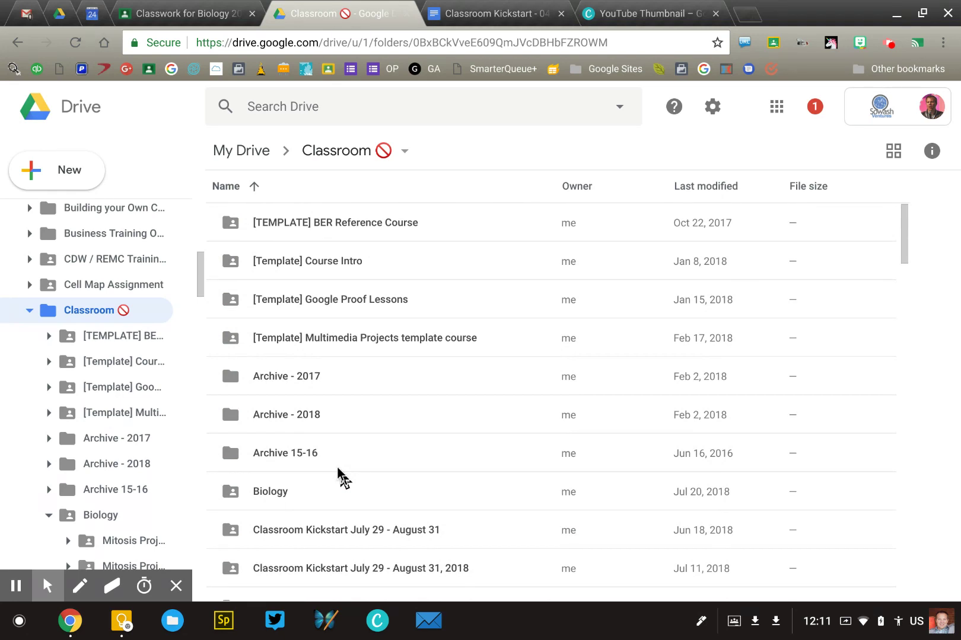
key("alt+p")
mouse_move(218, 349)
left_mouse_down()
mouse_move(301, 349)
mouse_move(364, 399)
mouse_move(279, 469)
mouse_move(199, 422)
mouse_move(209, 343)
left_mouse_up()
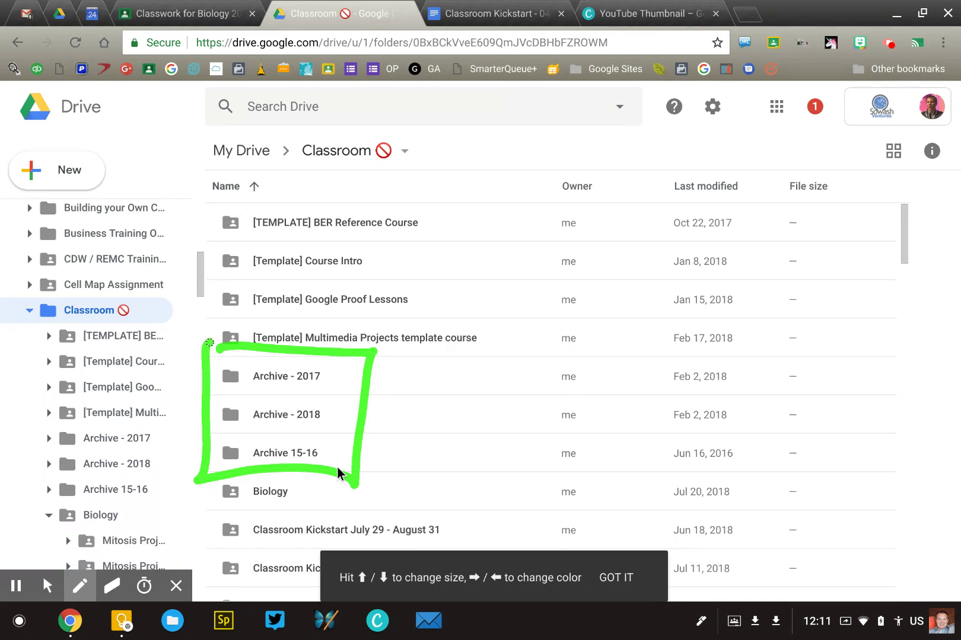